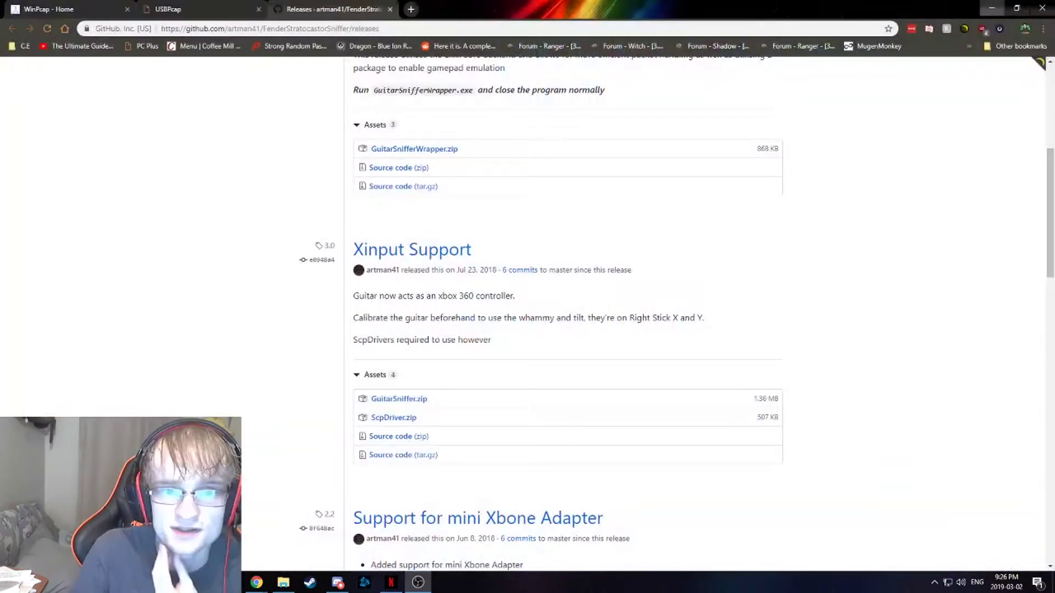
pyautogui.click(33, 5)
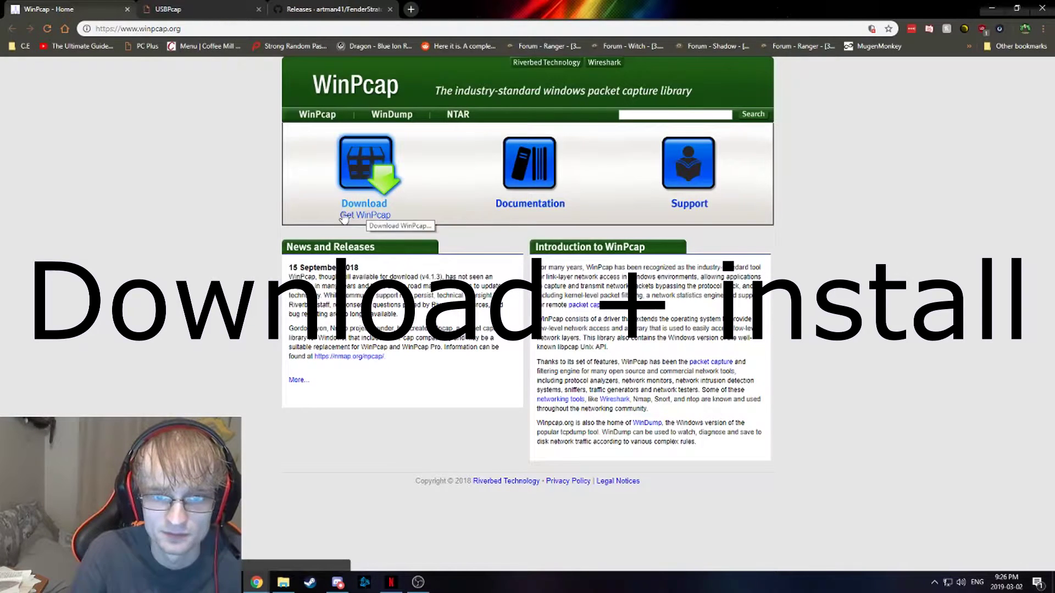
pyautogui.hotkey('ctrl', 'Tab')
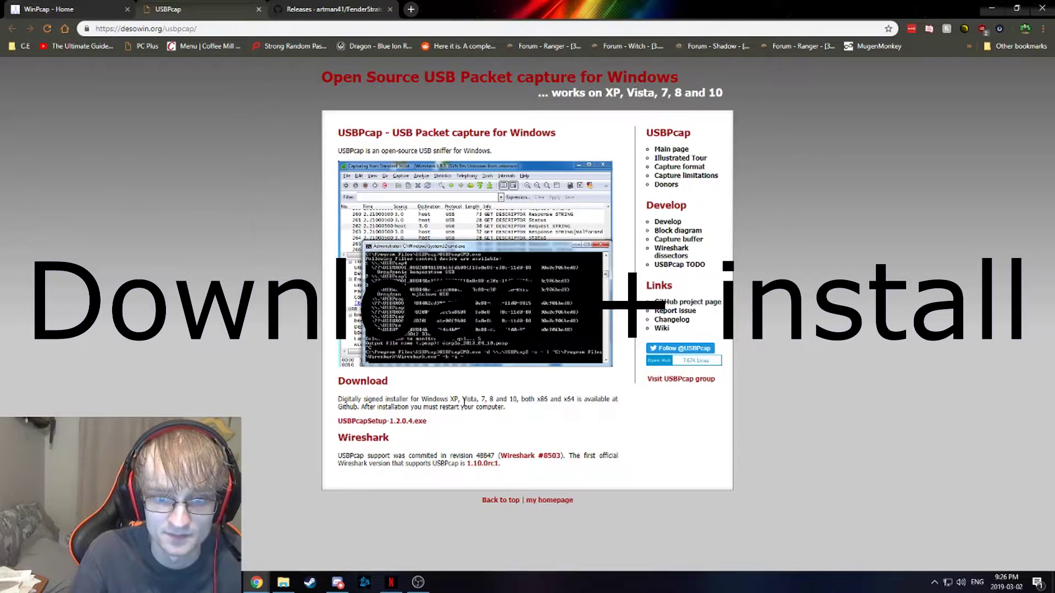
pyautogui.click(297, 5)
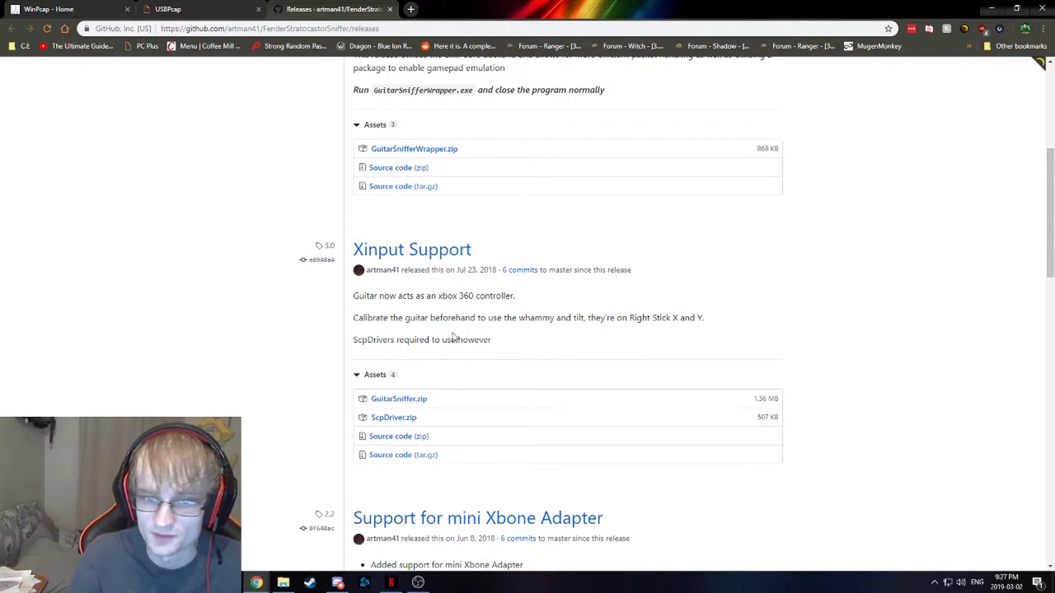
# Open the Xinput Support release page on GitHub.
pyautogui.scroll(1, 529, 345)
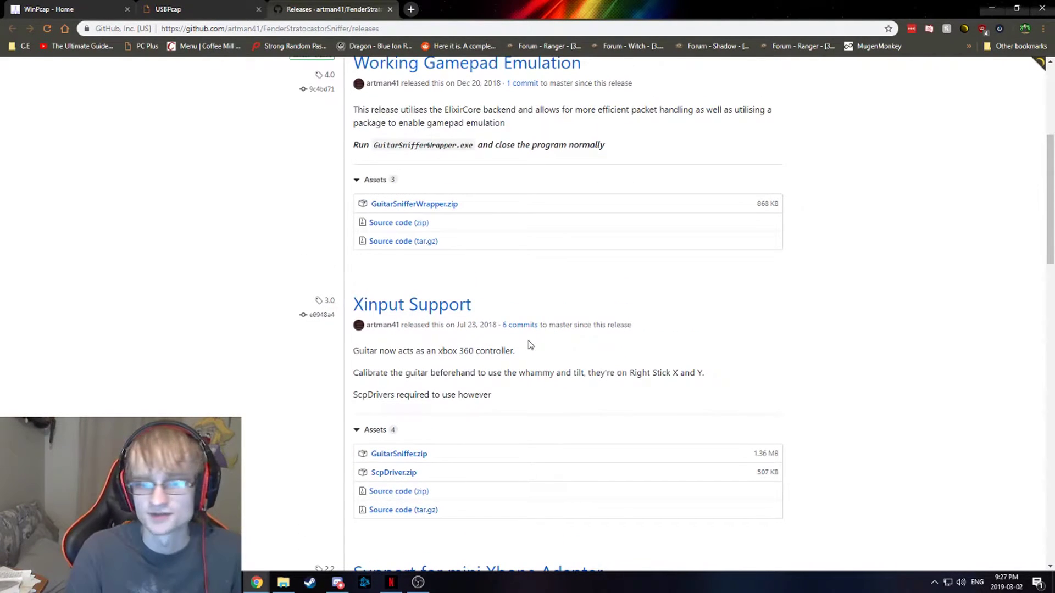
pyautogui.scroll(-1, 353, 364)
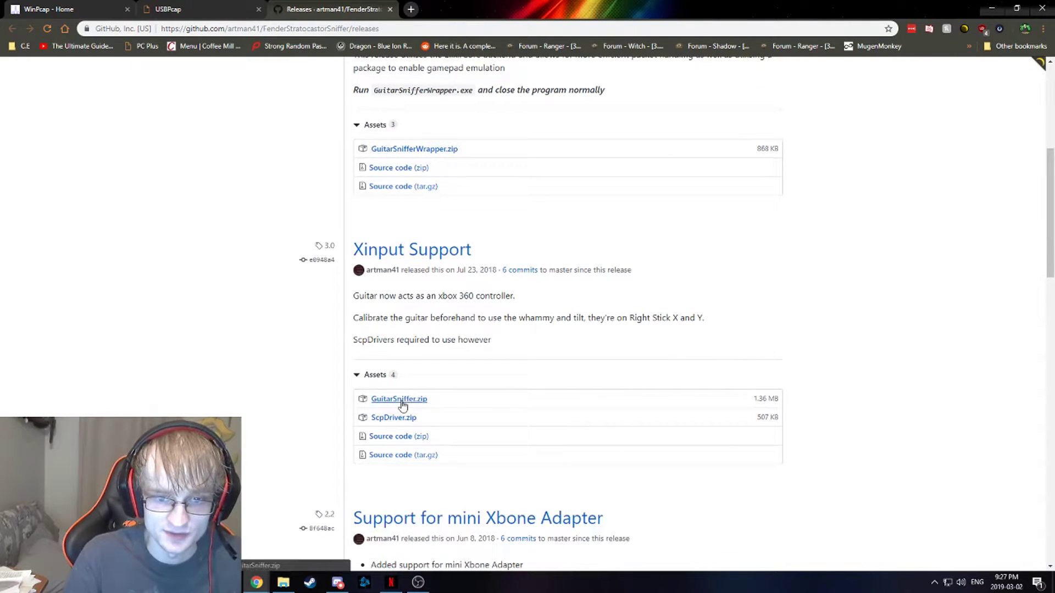
pyautogui.click(390, 254)
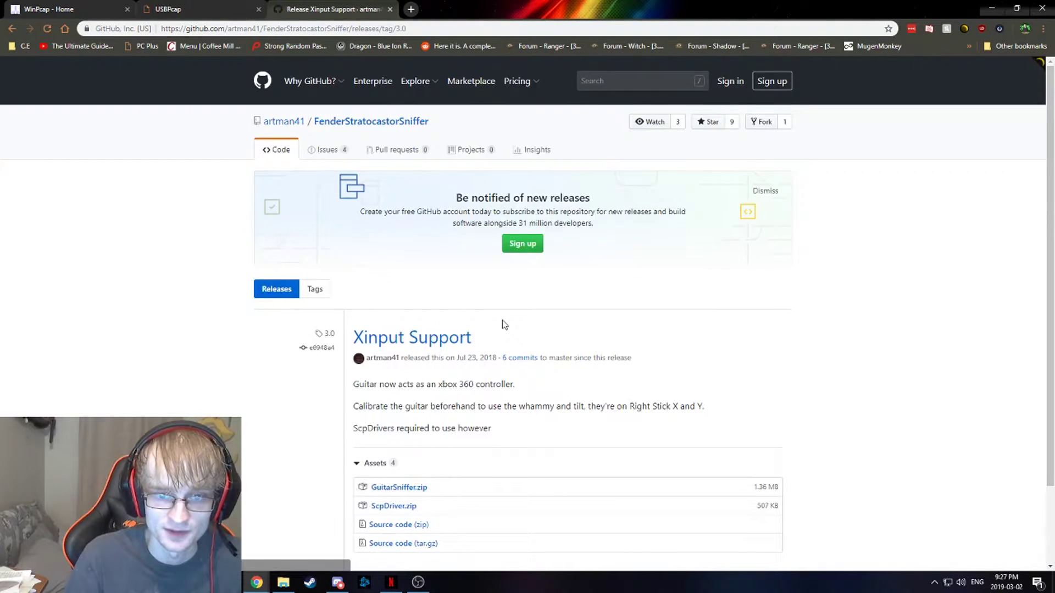
# Save GuitarSniffer.zip to the Desktop, then minimize Chrome.
pyautogui.scroll(-1, 461, 379)
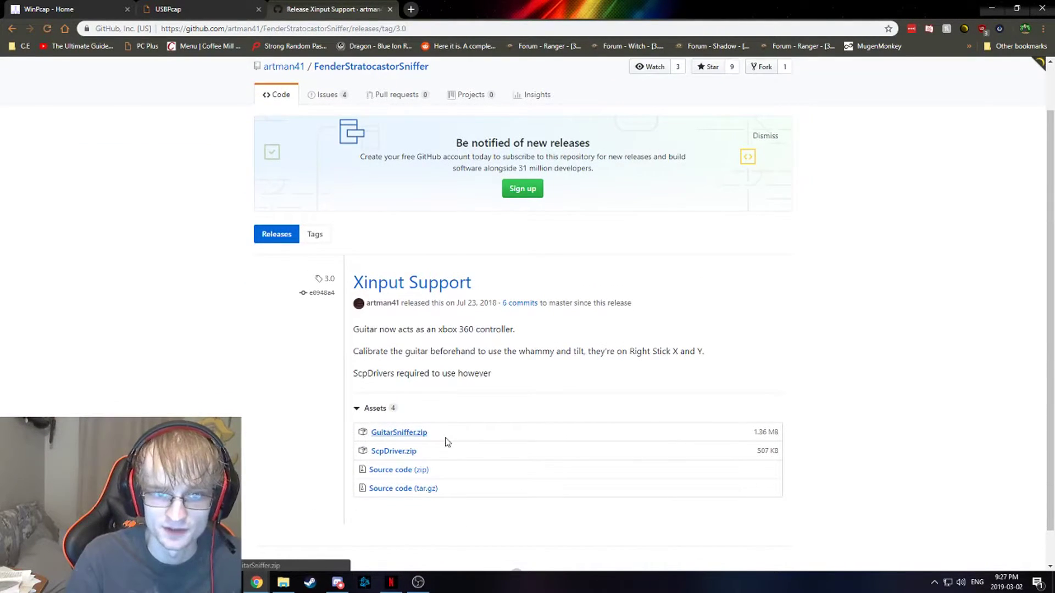
pyautogui.click(422, 433)
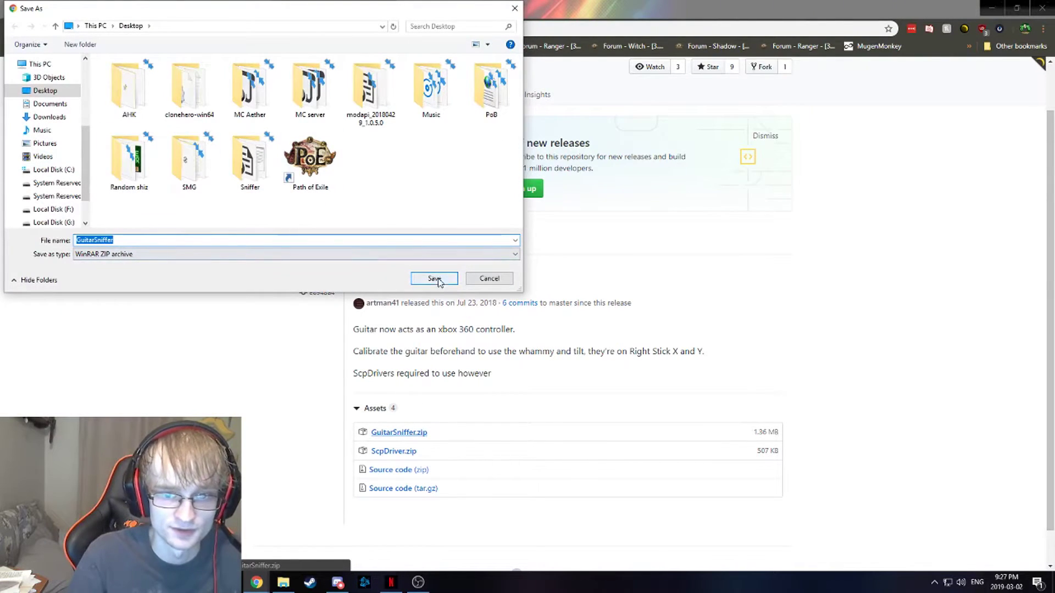
pyautogui.click(501, 281)
pyautogui.click(506, 285)
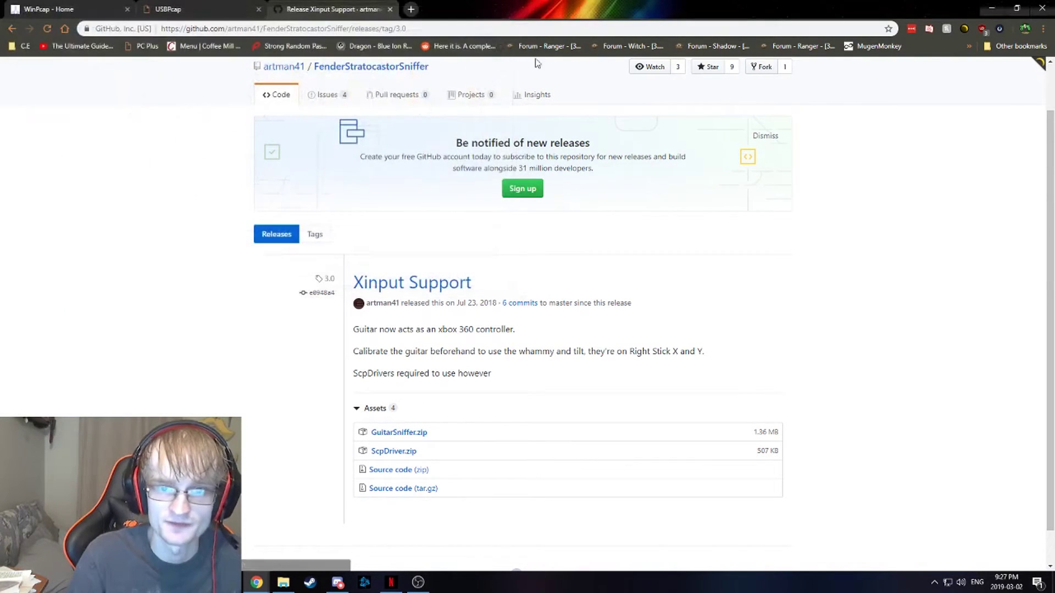
pyautogui.click(991, 8)
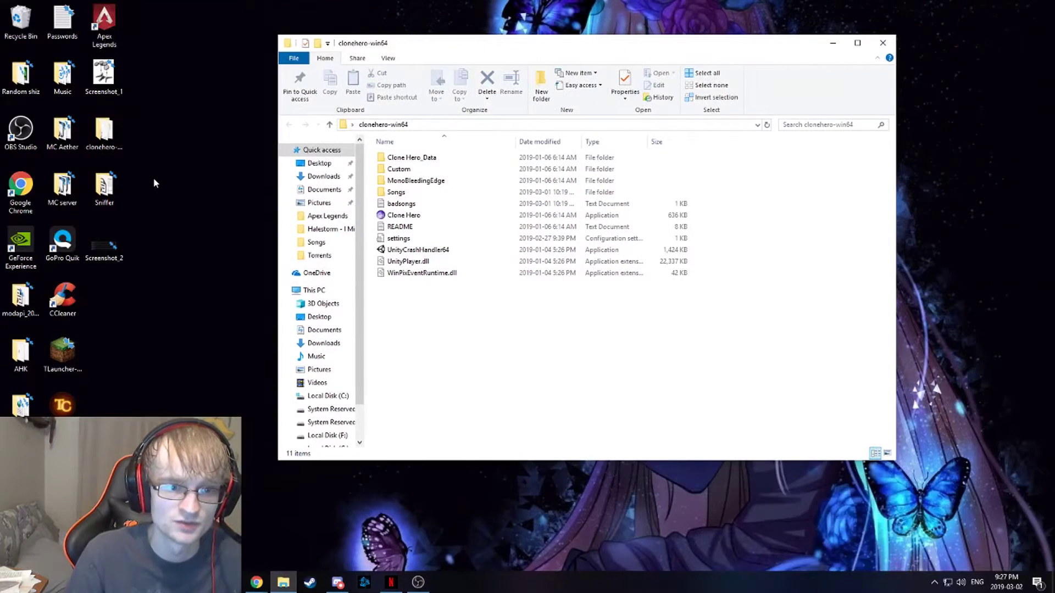
# Run GuitarSniffer.exe from the Sniffer folder so it reports 'Xbox One Adapter found!'.
pyautogui.doubleClick(106, 187)
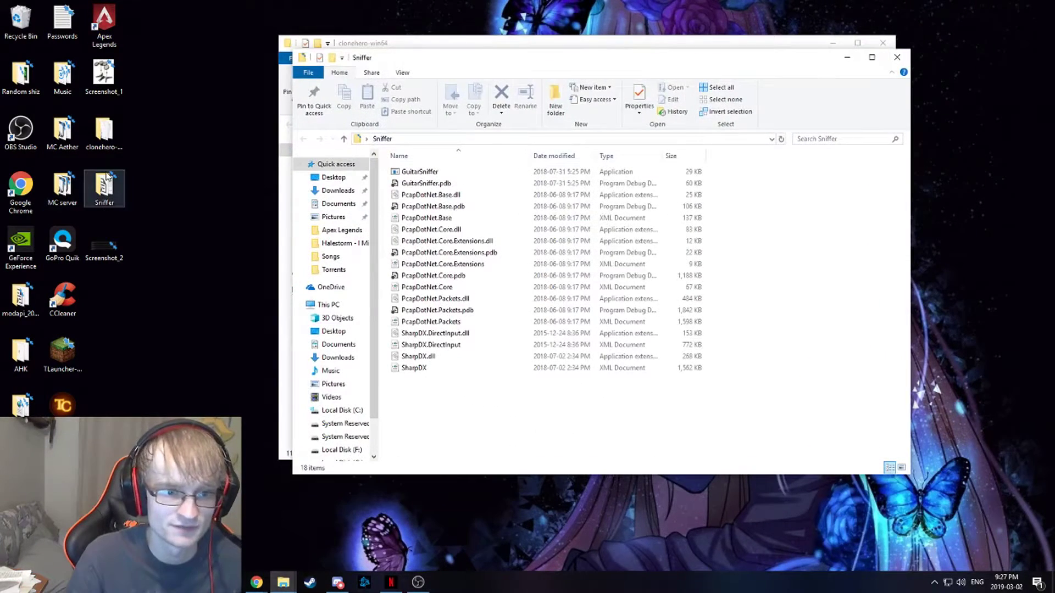
pyautogui.moveTo(543, 441); pyautogui.dragTo(456, 173)
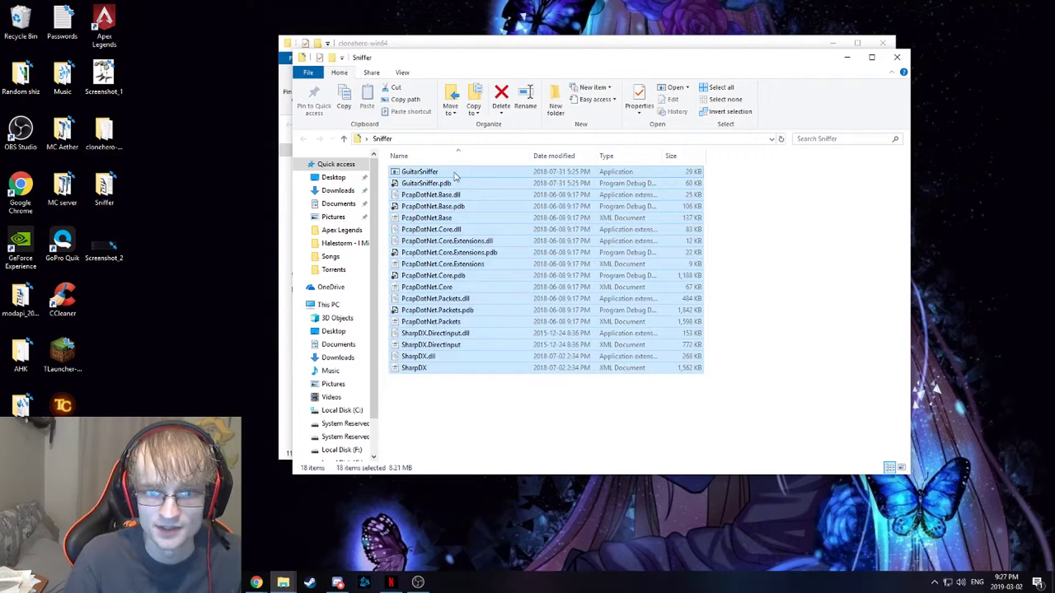
pyautogui.click(456, 173)
pyautogui.click(797, 198)
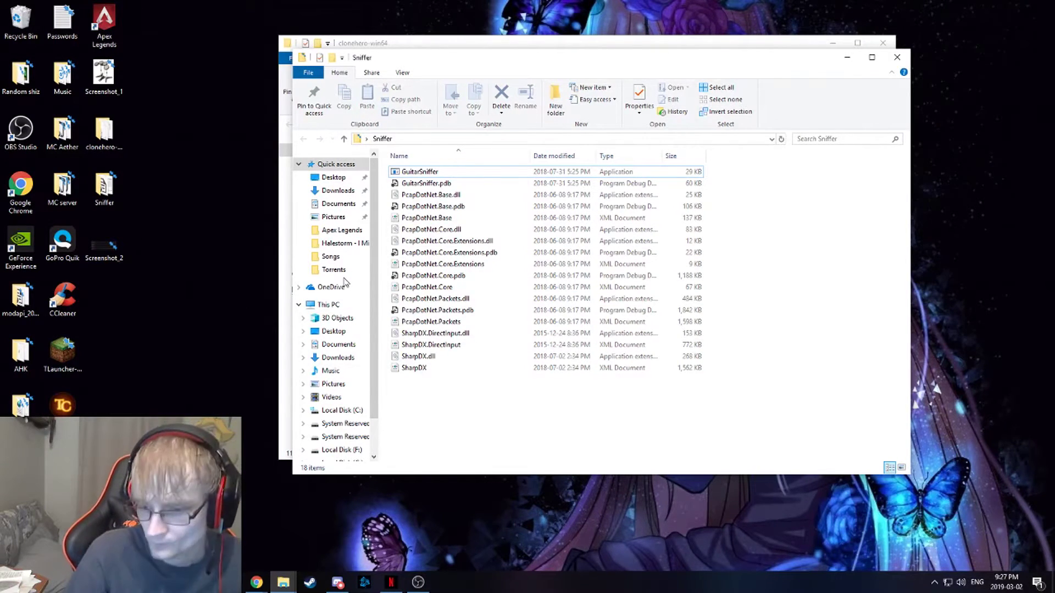
pyautogui.doubleClick(428, 175)
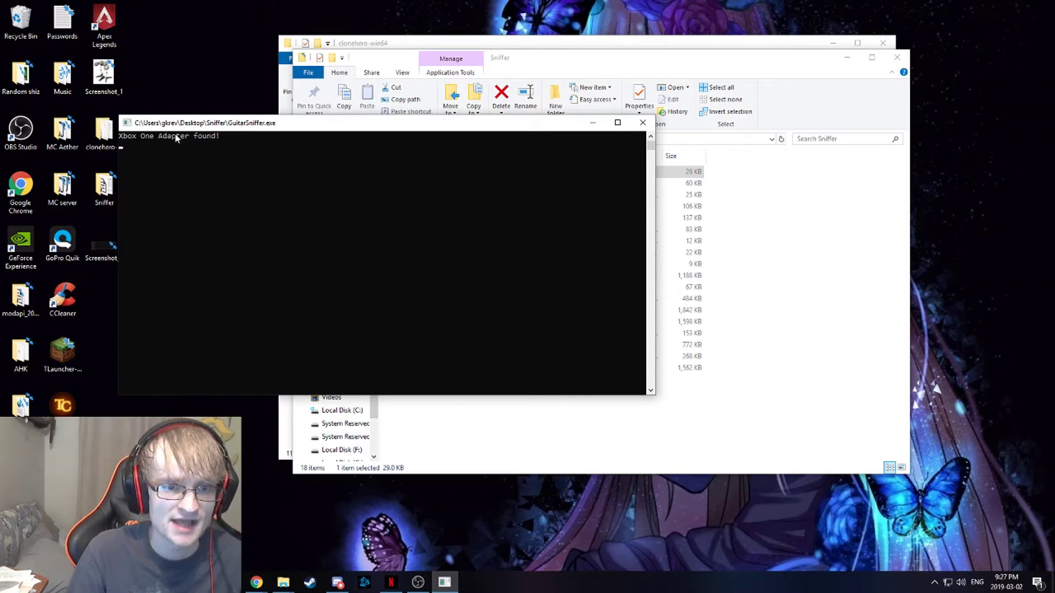
# Close the first sniffer console and relaunch GuitarSniffer so it streams guitar packets.
pyautogui.click(642, 123)
pyautogui.doubleClick(428, 173)
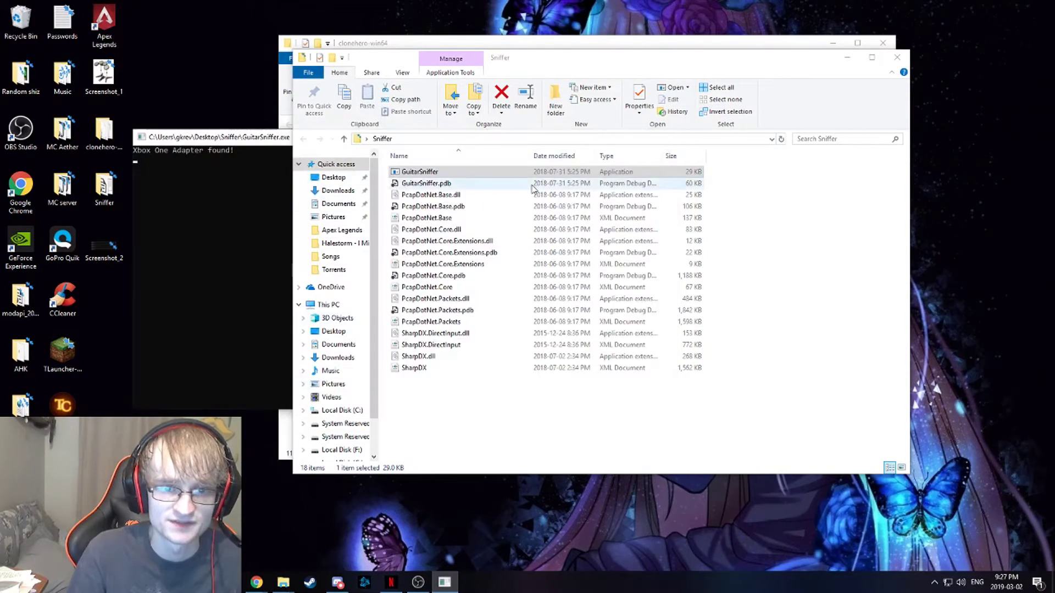
pyautogui.click(229, 137)
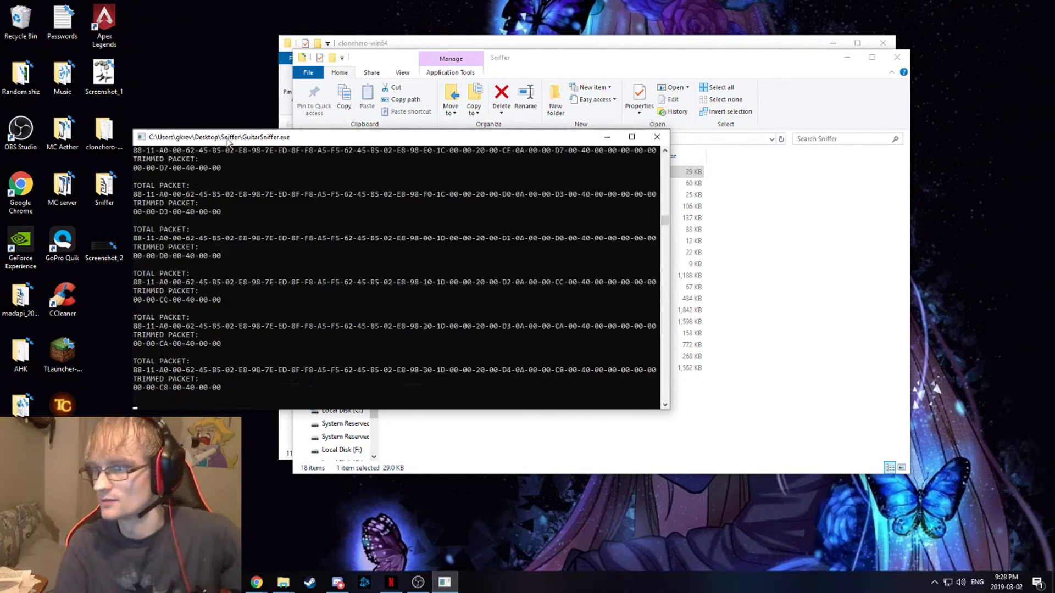
# Minimize the sniffer console and launch Clone Hero from the clonehero-win64 folder.
pyautogui.click(607, 137)
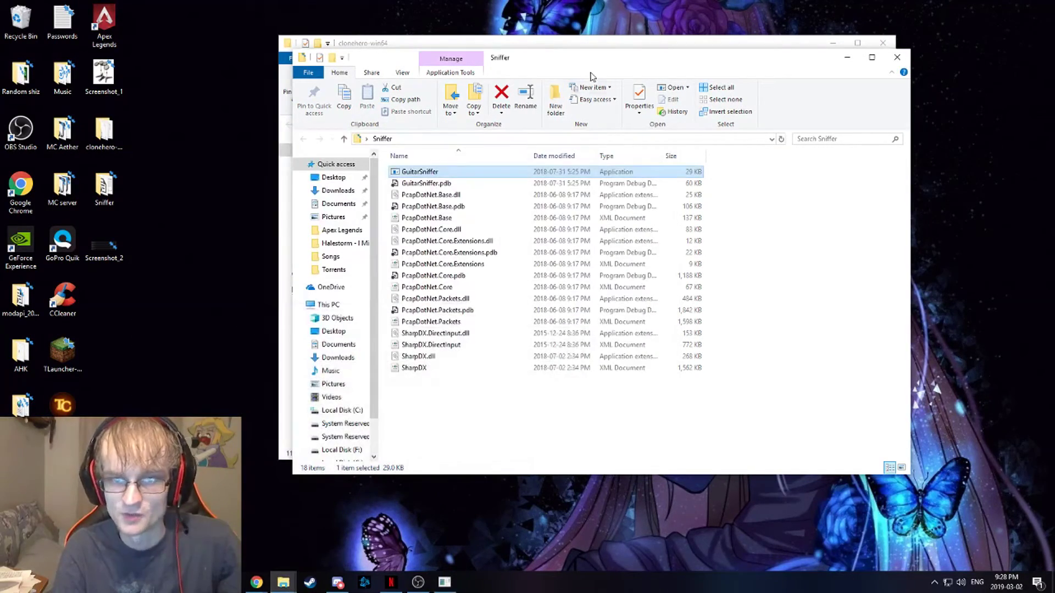
pyautogui.click(606, 44)
pyautogui.doubleClick(411, 216)
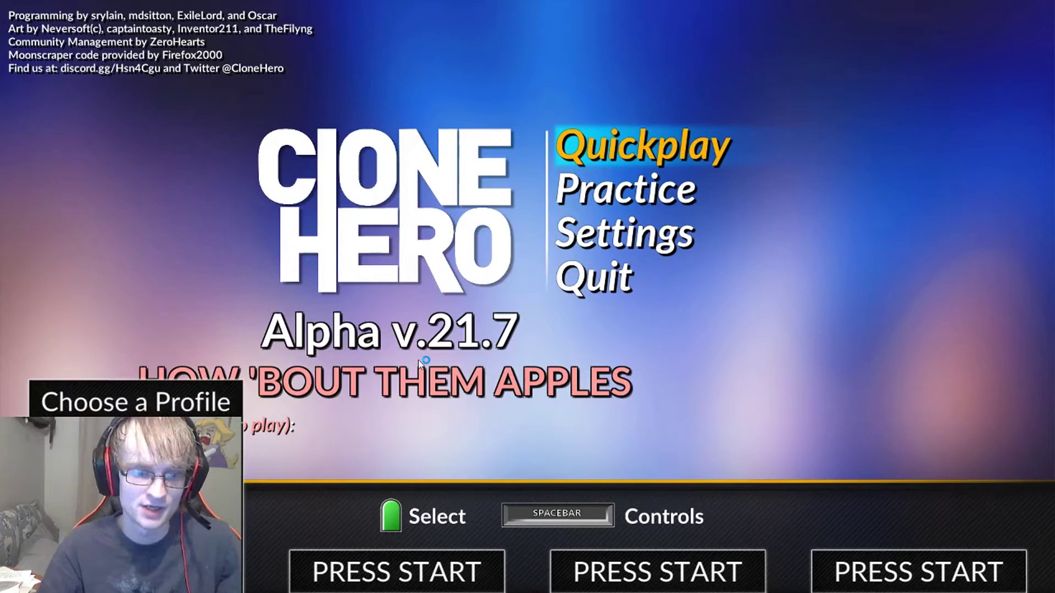
# Strum up and down through the main menu, then open Controls showing XInput Gamepad 1.
pyautogui.press('Down')
pyautogui.press('Up')
pyautogui.press('Up')
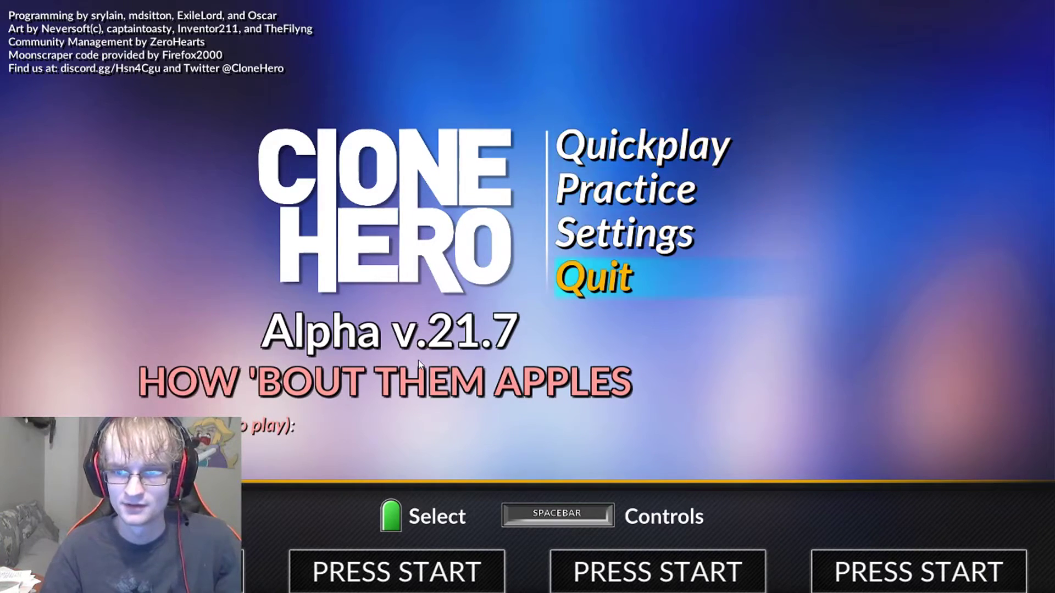
pyautogui.press('Down')
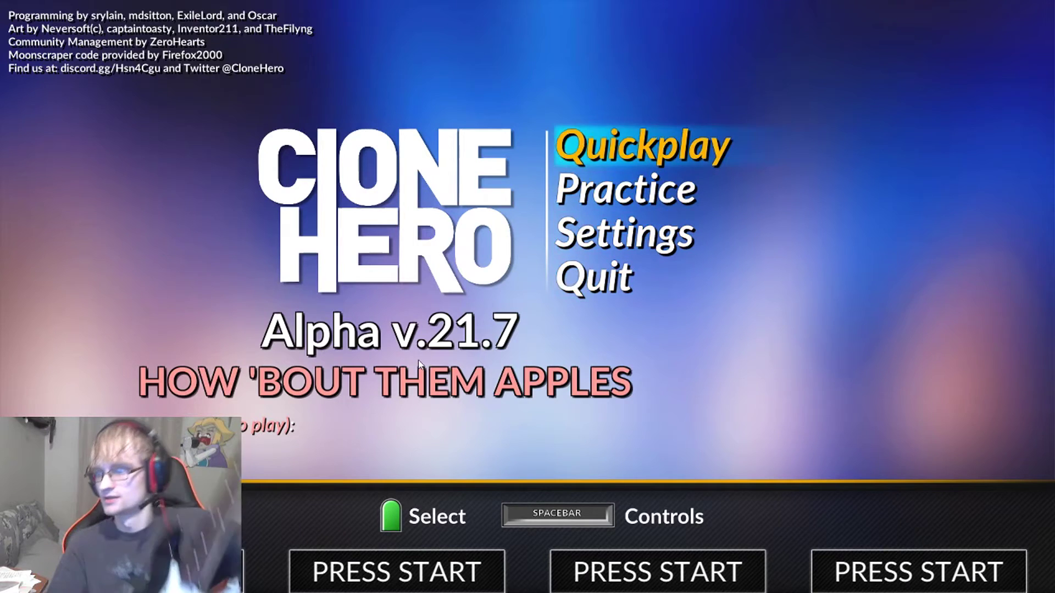
pyautogui.press('Up')
pyautogui.press('Down')
pyautogui.press('Down')
pyautogui.press('Up')
pyautogui.press('Up')
pyautogui.press('Down')
pyautogui.press('Down')
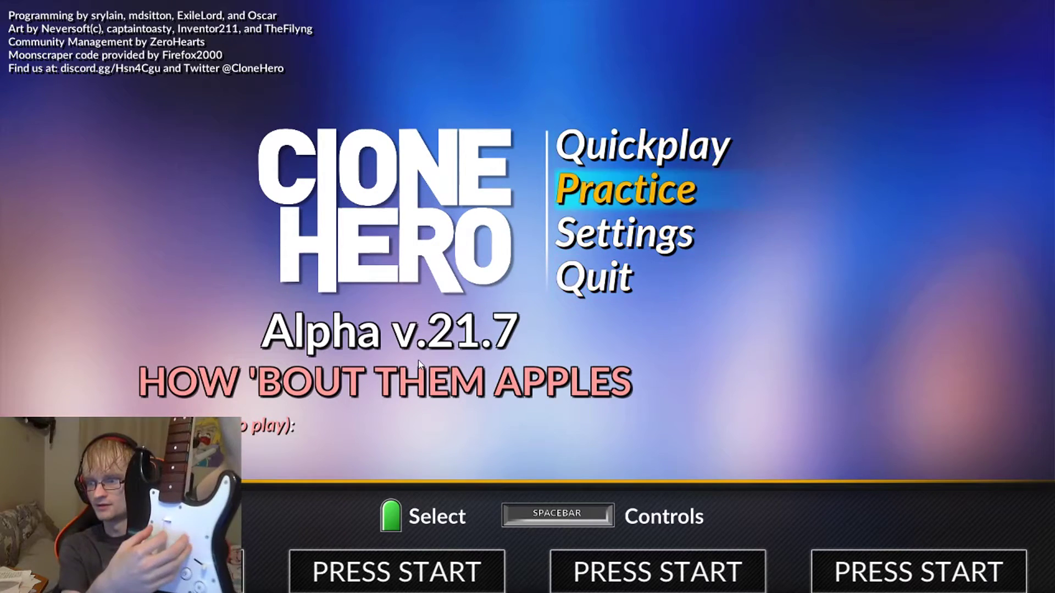
pyautogui.press('Down')
pyautogui.press('Down')
pyautogui.press('Up')
pyautogui.press('Up')
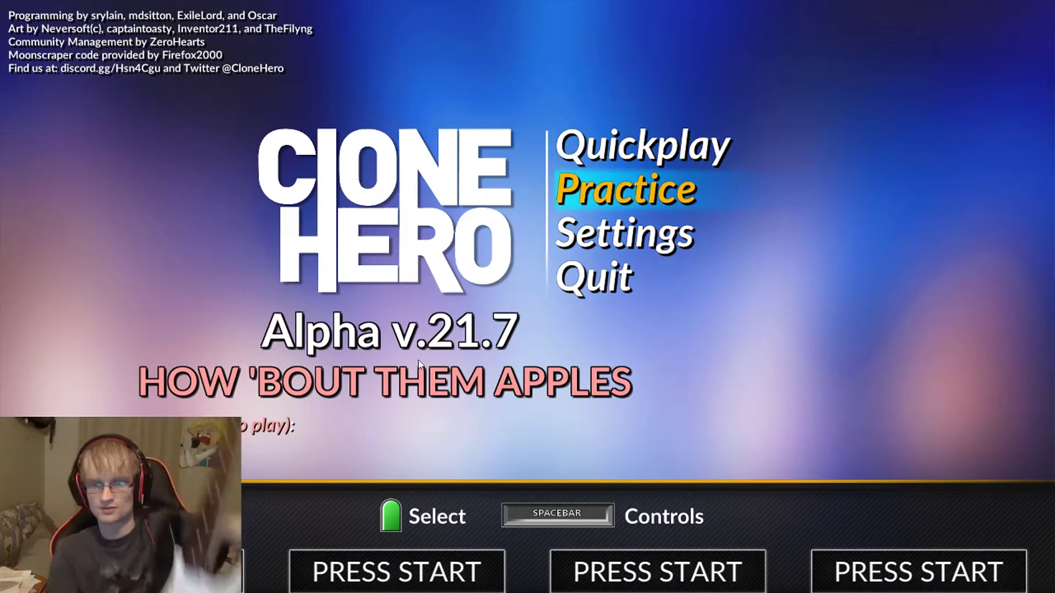
pyautogui.press('space')
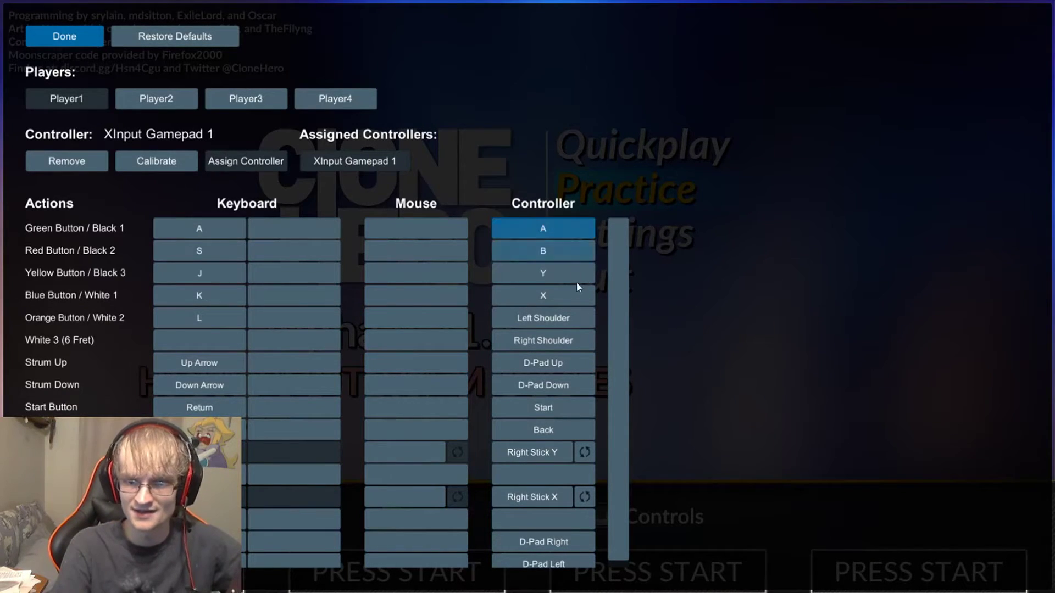
# Check the XInput Gamepad 1 bindings, then switch to the Xinput Support page in Chrome.
pyautogui.scroll(-1, 571, 289)
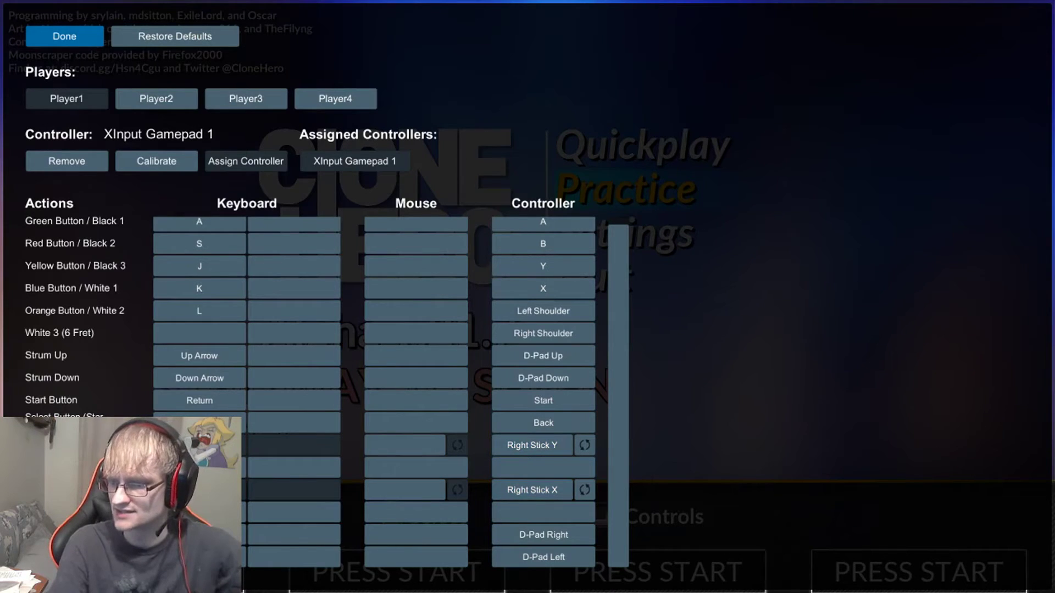
pyautogui.hotkey('alt', 'Tab')
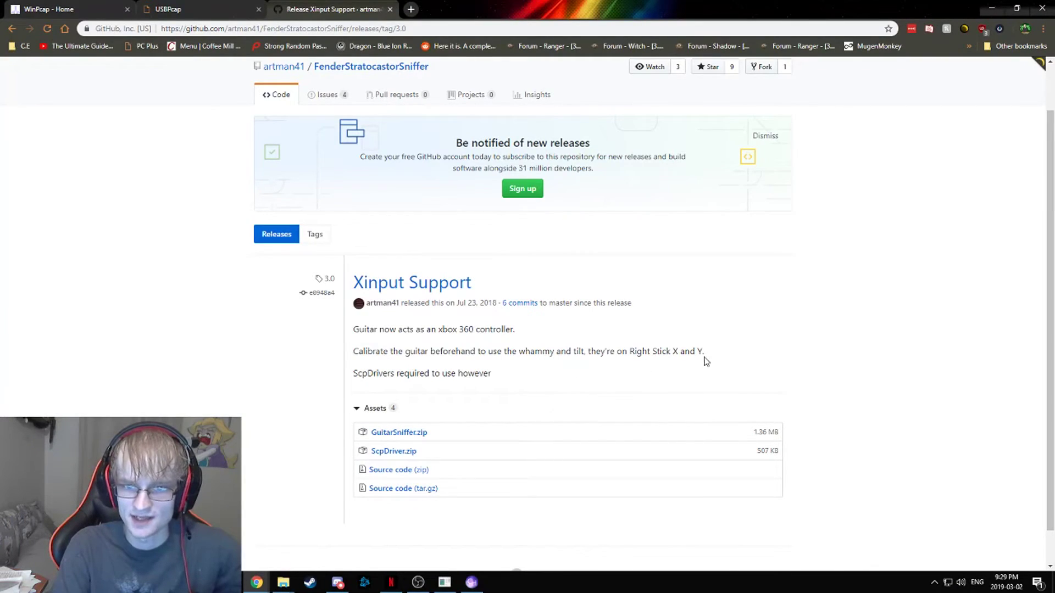
# Highlight the whammy and tilt calibration note, then close the GitHub release tab.
pyautogui.moveTo(705, 354); pyautogui.dragTo(360, 351)
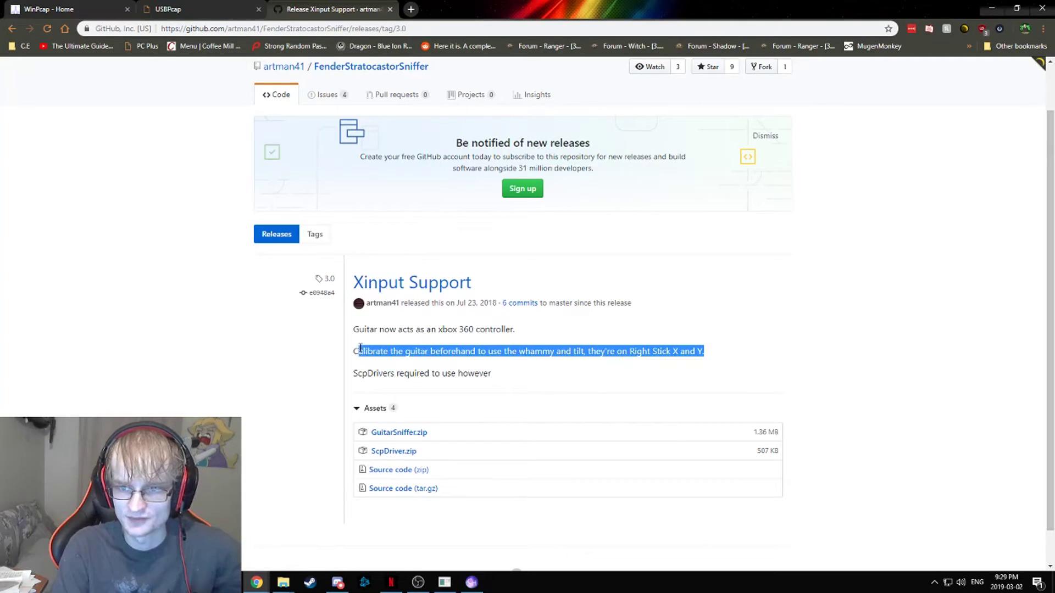
pyautogui.click(526, 361)
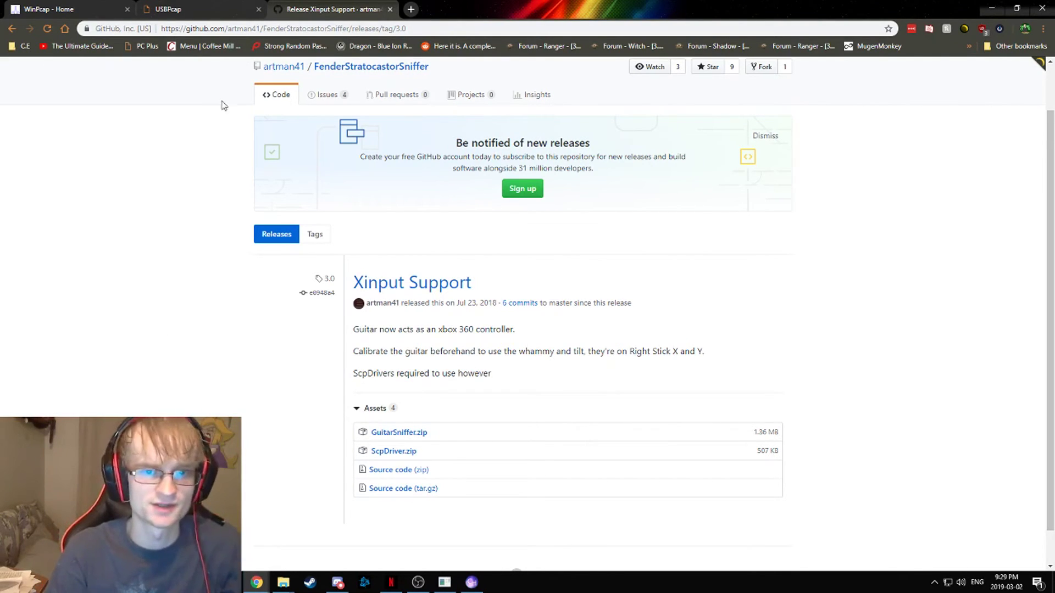
pyautogui.click(390, 9)
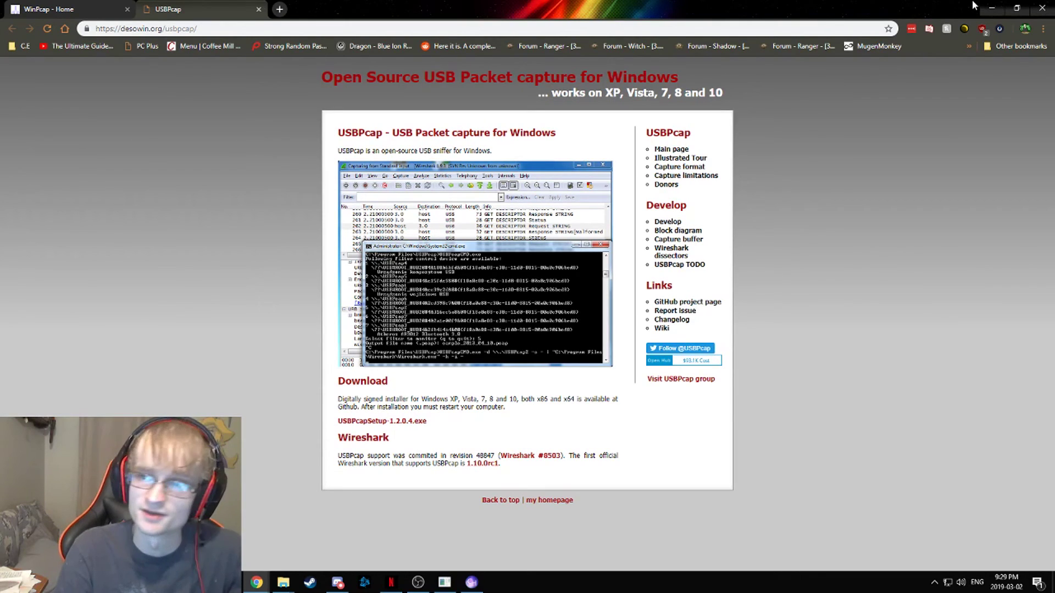
# Minimize Chrome, close Clone Hero's Controls panel, and choose Quit twice to exit.
pyautogui.click(996, 6)
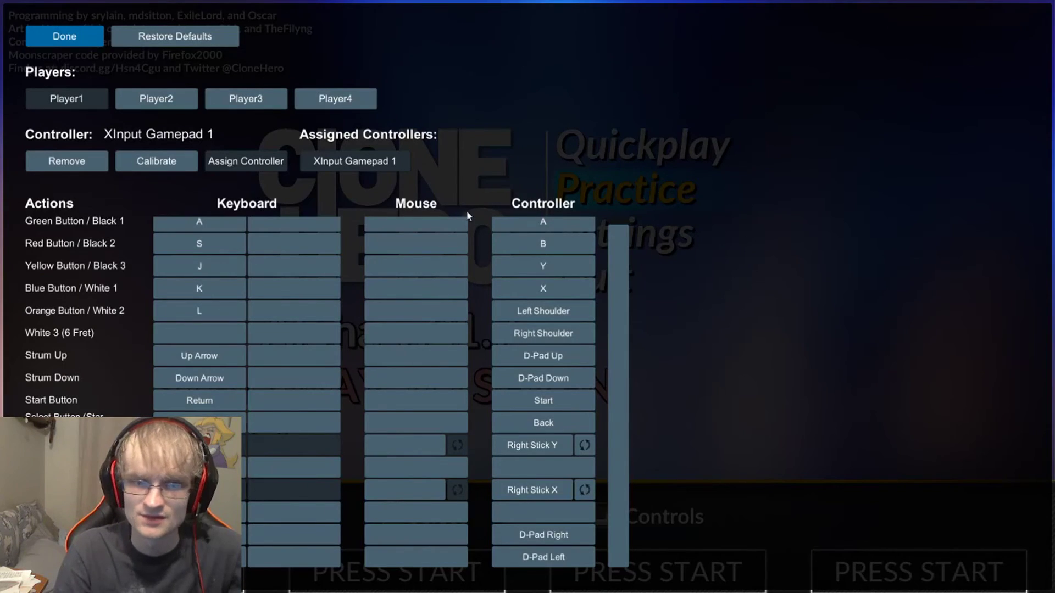
pyautogui.click(61, 39)
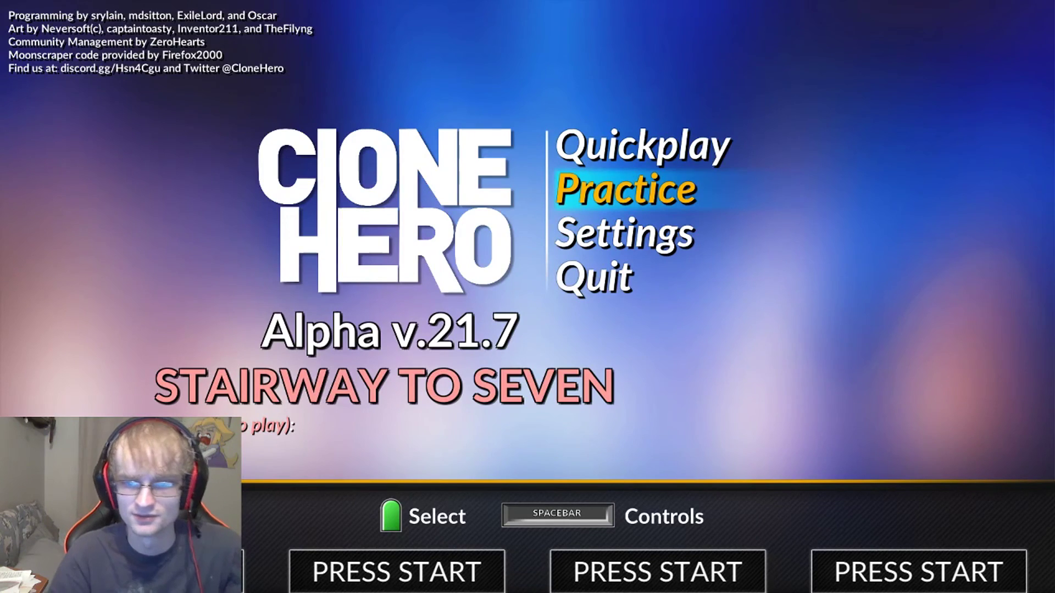
pyautogui.click(628, 294)
pyautogui.click(628, 294)
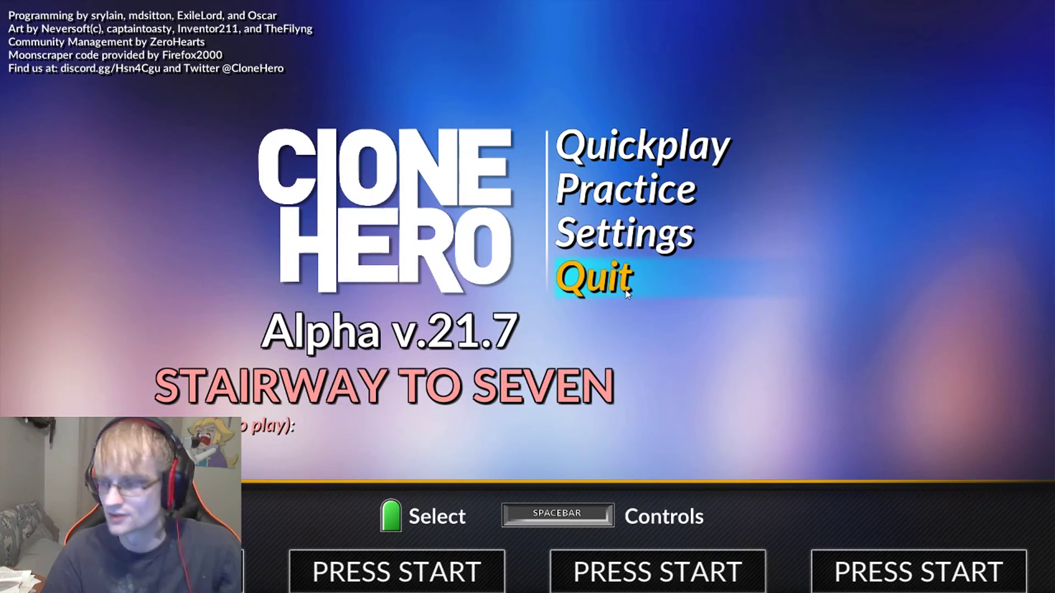